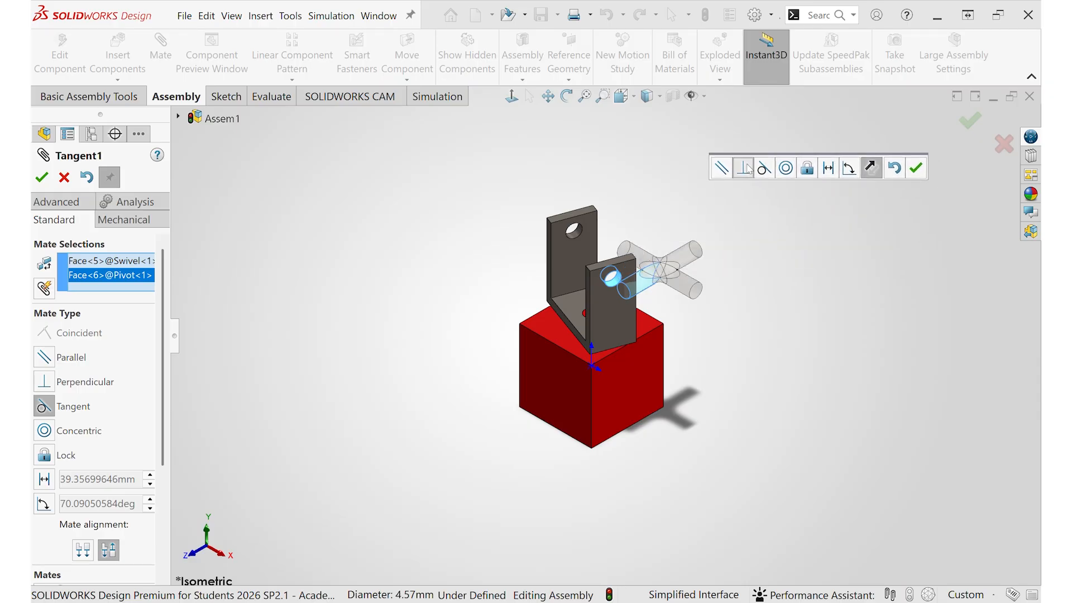
# - Try a perpendicular mate and a parallel mate between the Swivel arm and the Pivot's hole face
pyautogui.click(742, 167)
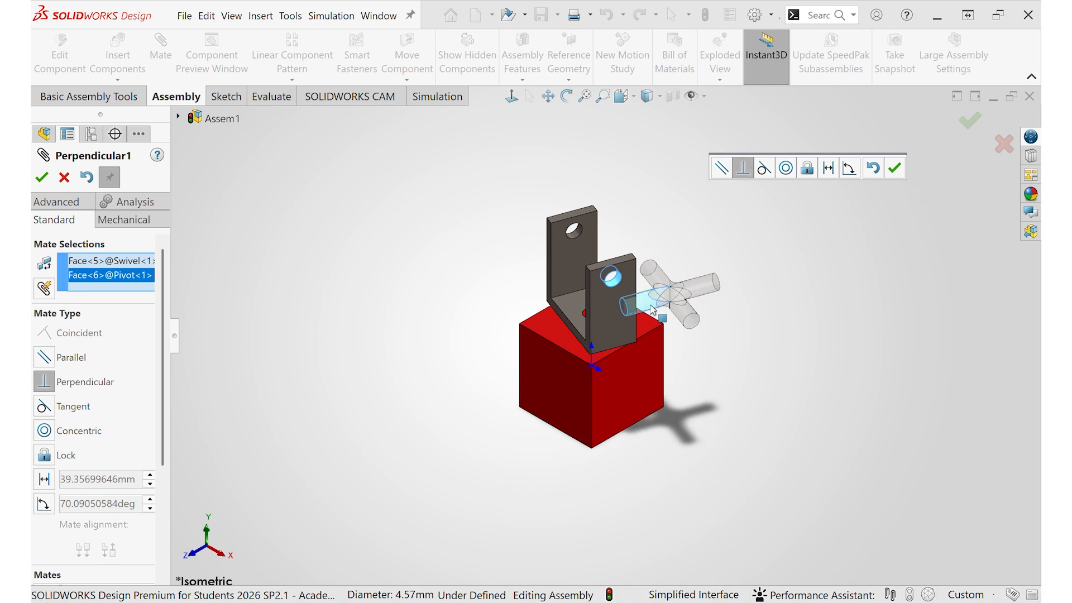
pyautogui.moveTo(651, 307); pyautogui.dragTo(656, 353, button='middle')
pyautogui.scroll(3, 656, 354)
pyautogui.scroll(-5, 656, 352)
pyautogui.scroll(-2, 584, 312)
pyautogui.click(721, 168)
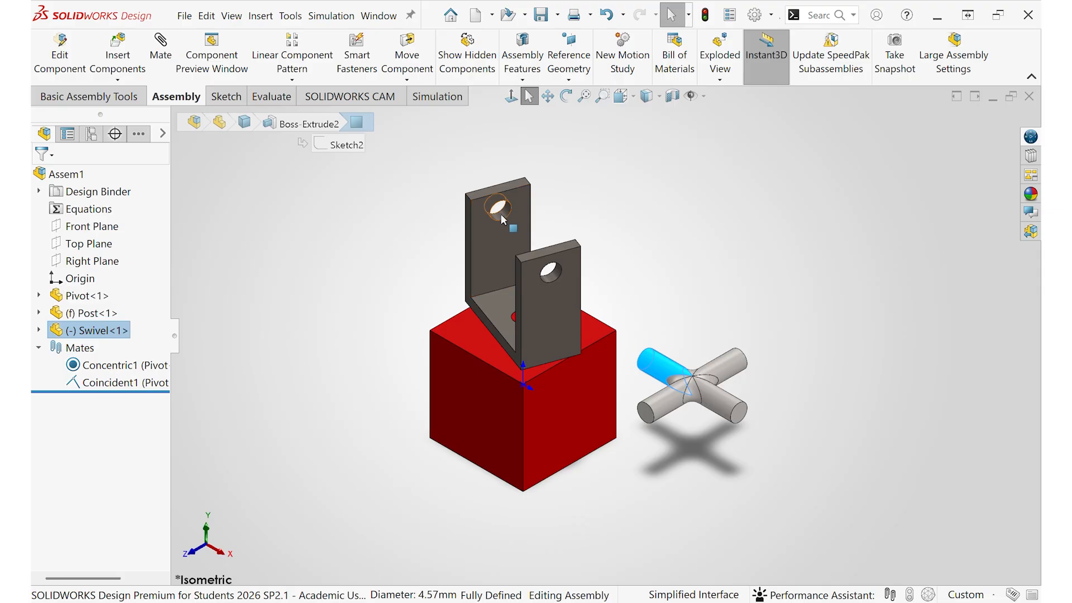
# - Select the Swivel arm and Pivot hole faces, try a concentric mate, and switch the mate type to Lock
pyautogui.keyDown('ctrl'); pyautogui.click(502, 217); pyautogui.keyUp('ctrl')
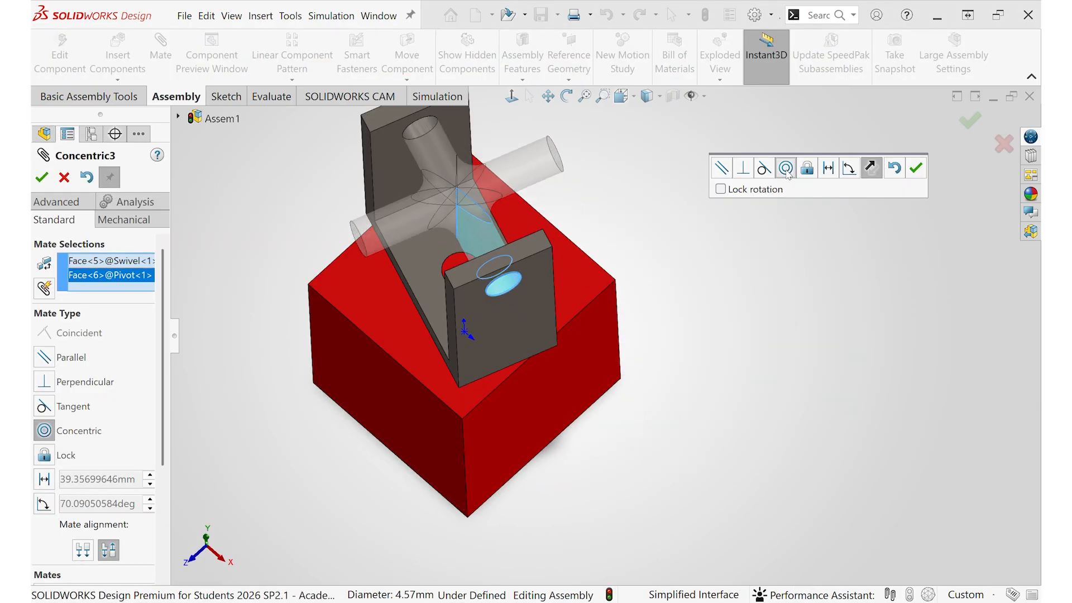
pyautogui.click(786, 169)
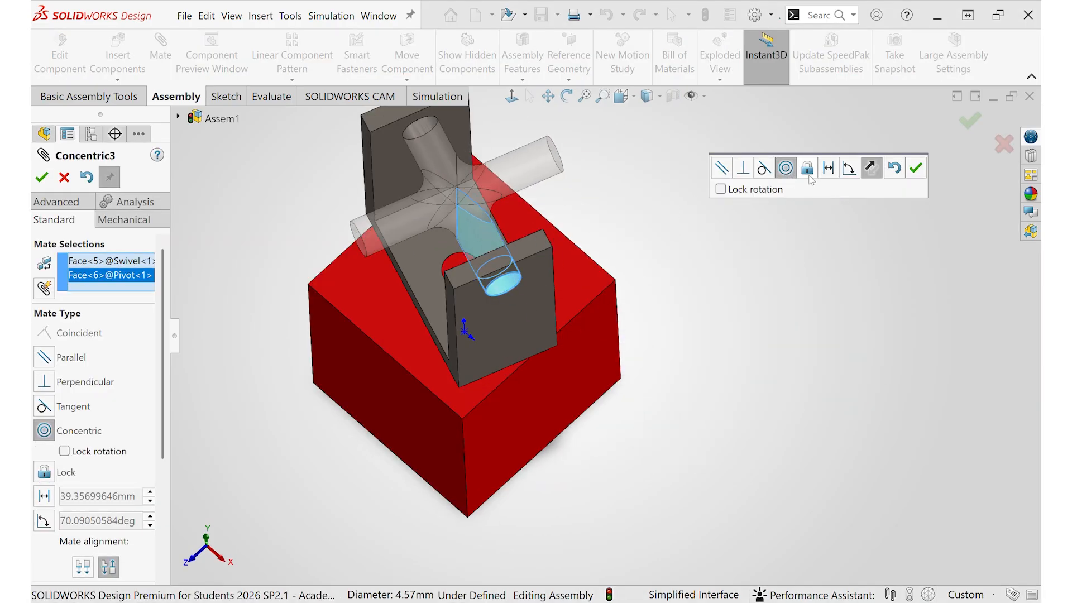
pyautogui.click(807, 168)
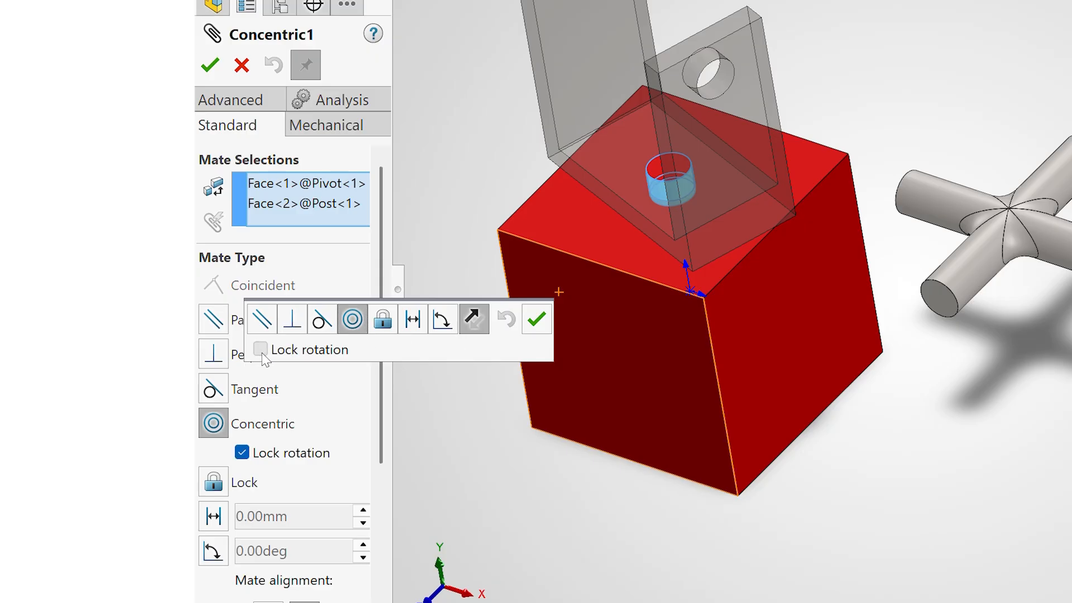
# - Lock rotation on the Pivot–Post concentric mate, and set up a coincident mate between the Swivel arm's end face and the Post's side face
pyautogui.click(260, 350)
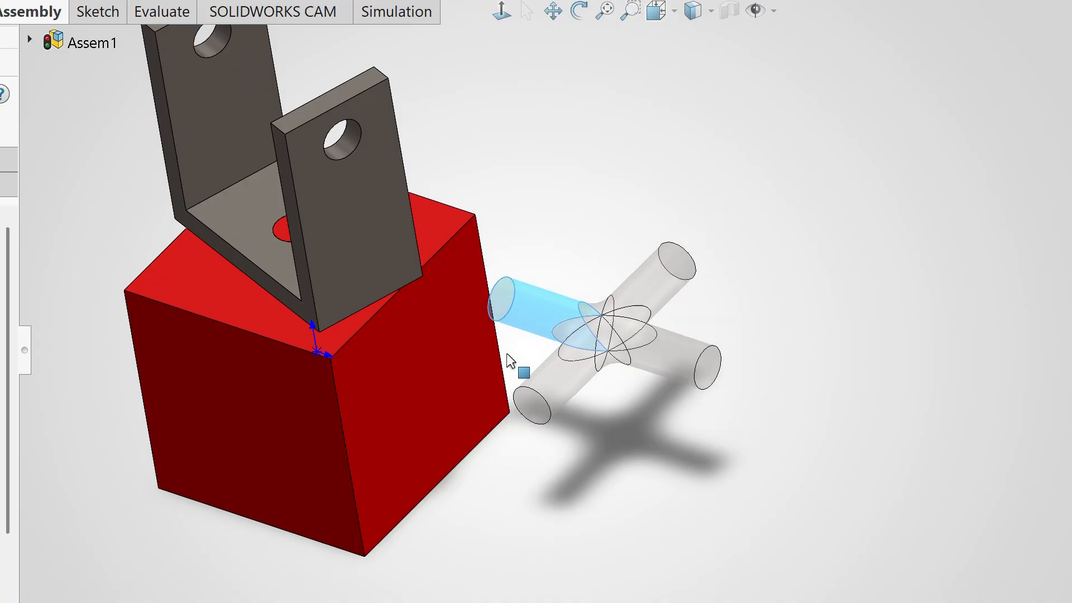
pyautogui.keyDown('alt'); pyautogui.moveTo(504, 358); pyautogui.dragTo(344, 381); pyautogui.keyUp('alt')
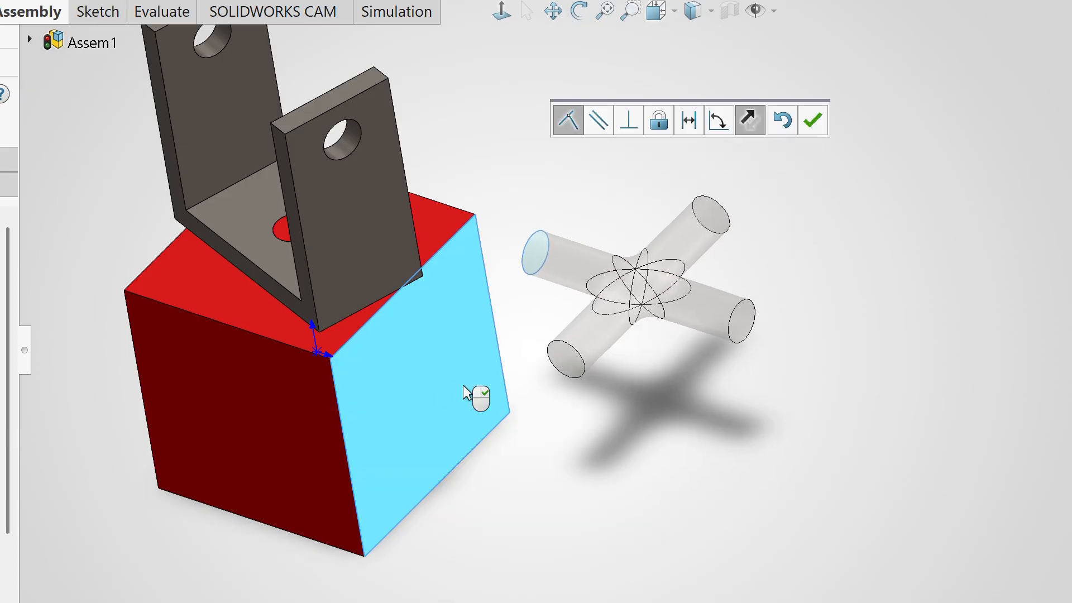
pyautogui.moveTo(685, 342); pyautogui.dragTo(634, 395)
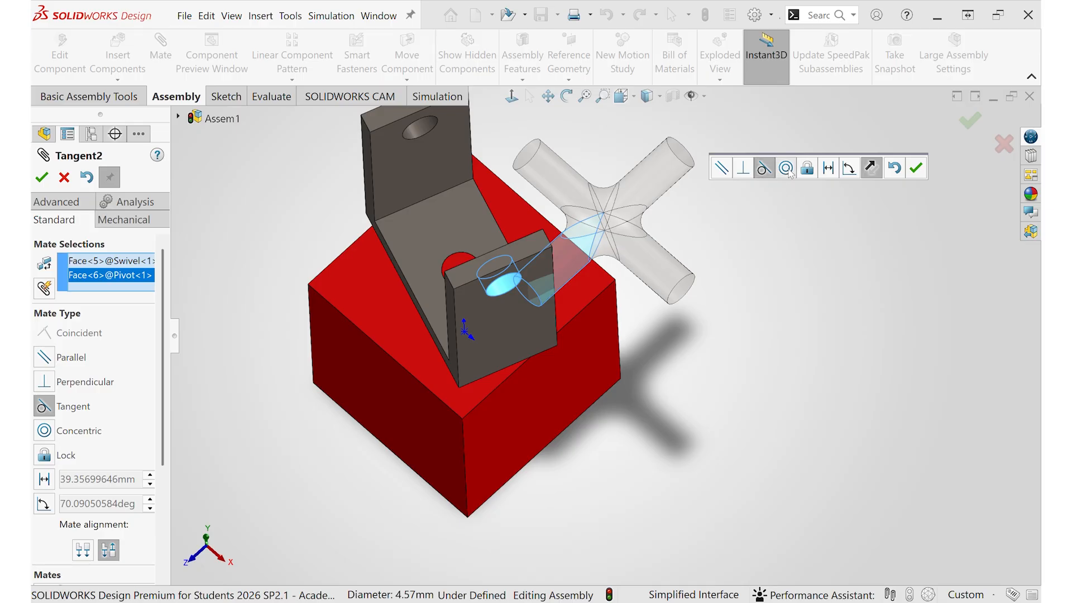
# - Change the mate between the Swivel arm and the Pivot hole to concentric and accept the mate
pyautogui.click(785, 168)
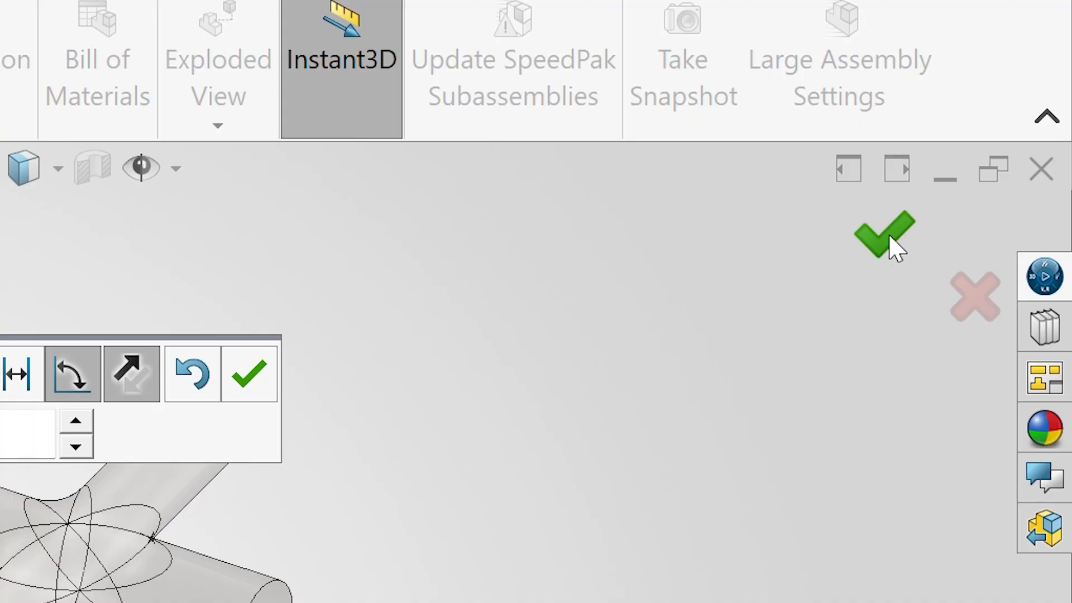
pyautogui.click(973, 124)
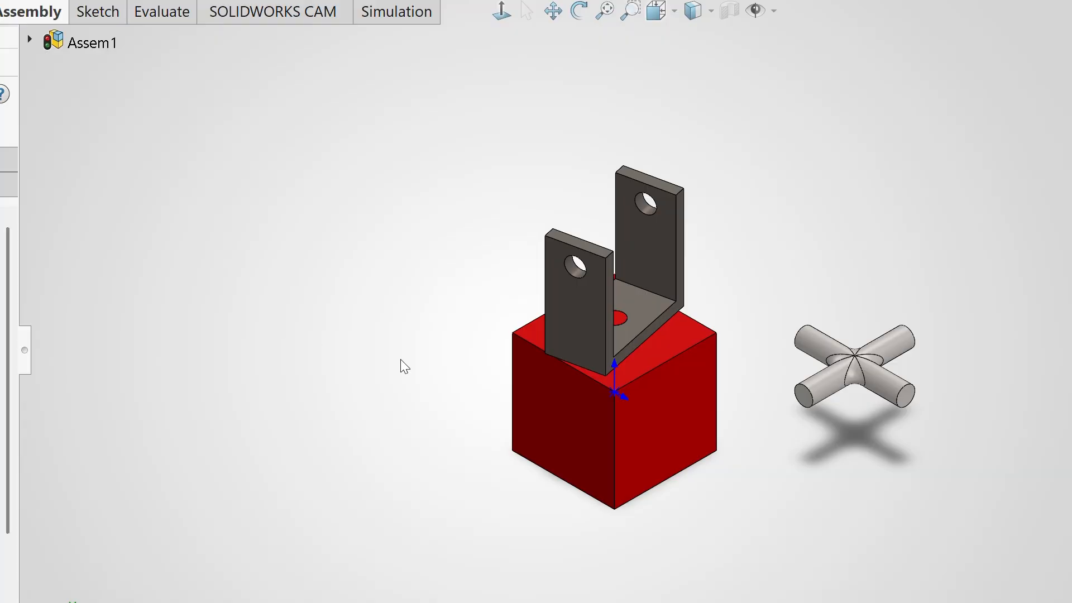
# - Turn the Pivot on the Post and enable Lock rotation for their concentric mate
pyautogui.moveTo(576, 328); pyautogui.dragTo(592, 419)
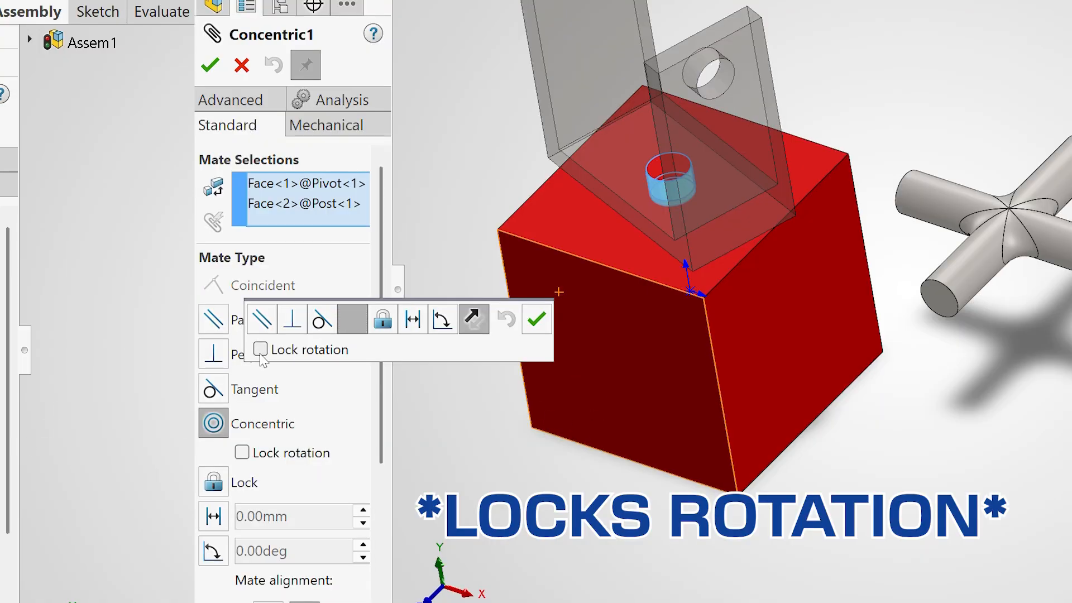
pyautogui.click(260, 350)
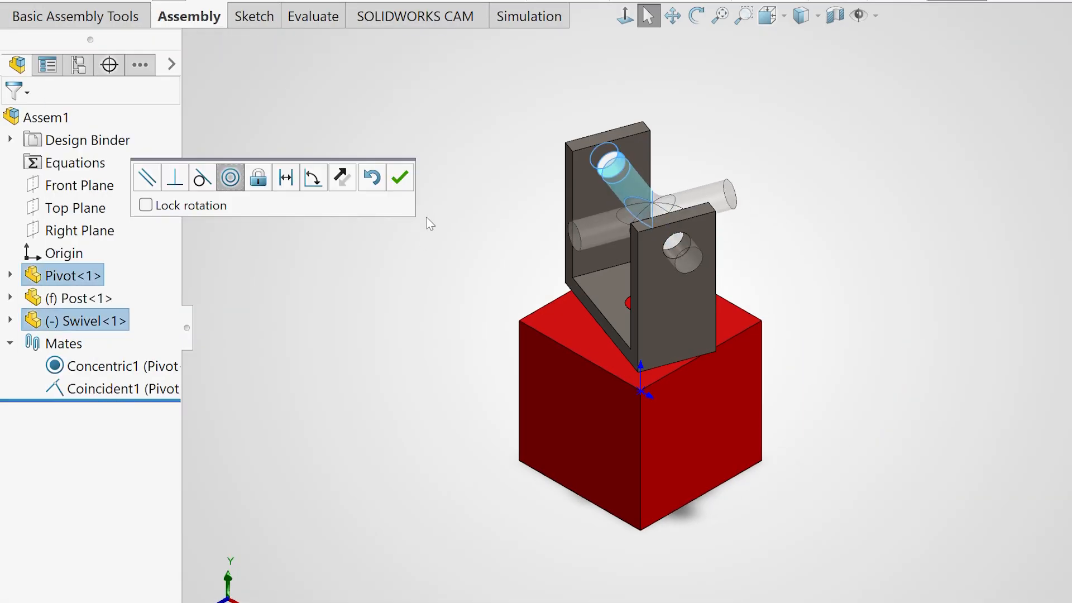
# - Accept the Swivel–Pivot concentric mate and make the Swivel arm's end face coincident with the Pivot's outer face
pyautogui.click(397, 179)
pyautogui.moveTo(648, 216); pyautogui.dragTo(751, 284, button='middle')
pyautogui.click(740, 277)
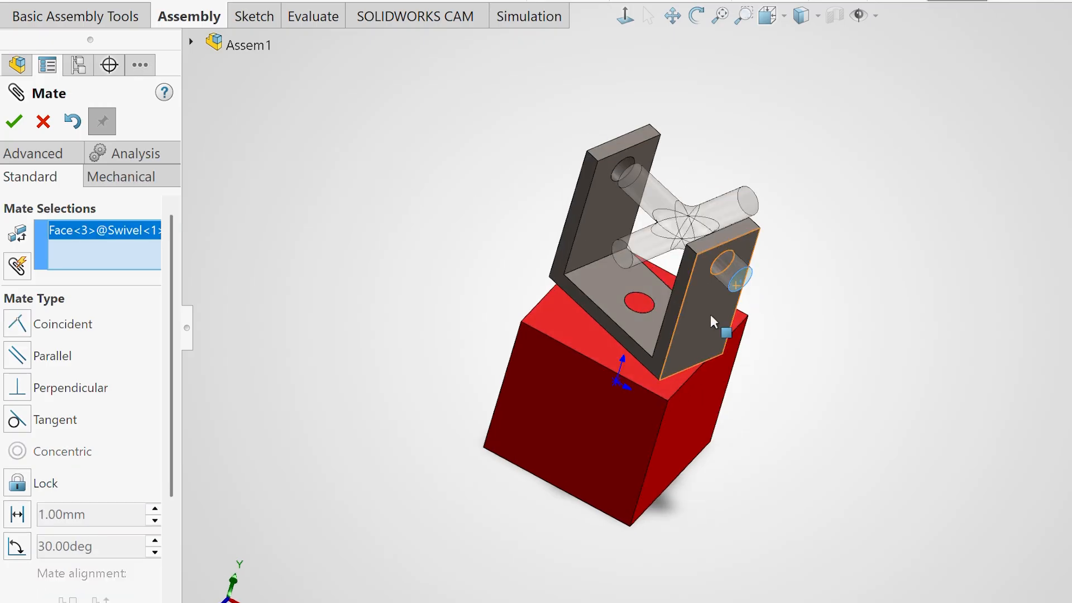
pyautogui.click(711, 316)
pyautogui.click(391, 151)
pyautogui.moveTo(390, 151); pyautogui.dragTo(699, 237, button='middle')
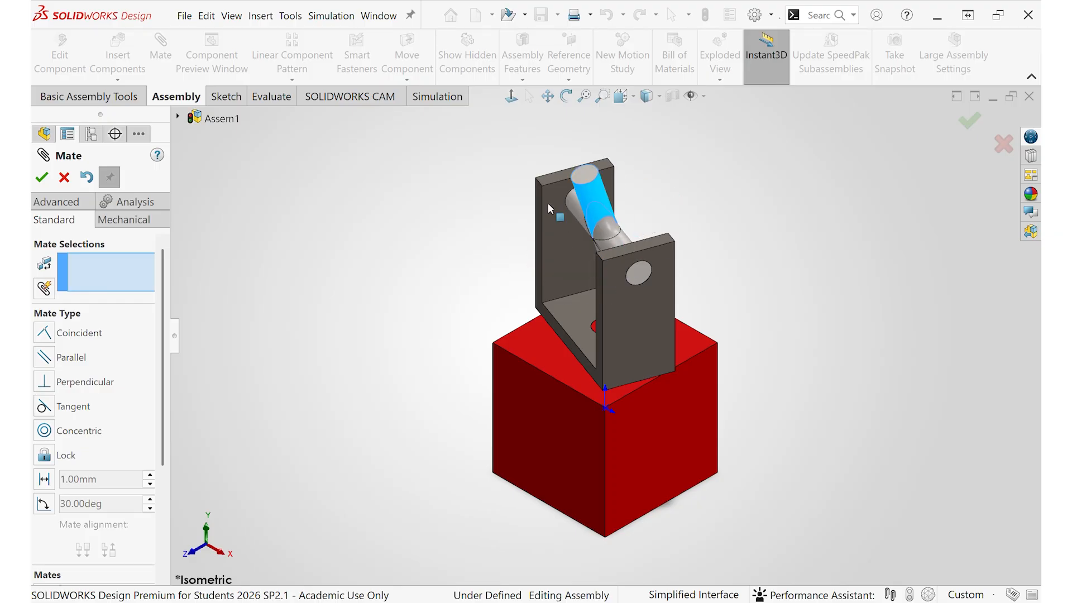
# - Rotate the Swivel's free arms upright and add a parallel mate between the lower arm's end face and the Post's circular top face
pyautogui.moveTo(647, 251); pyautogui.dragTo(636, 212)
pyautogui.moveTo(645, 247); pyautogui.dragTo(629, 299, button='middle')
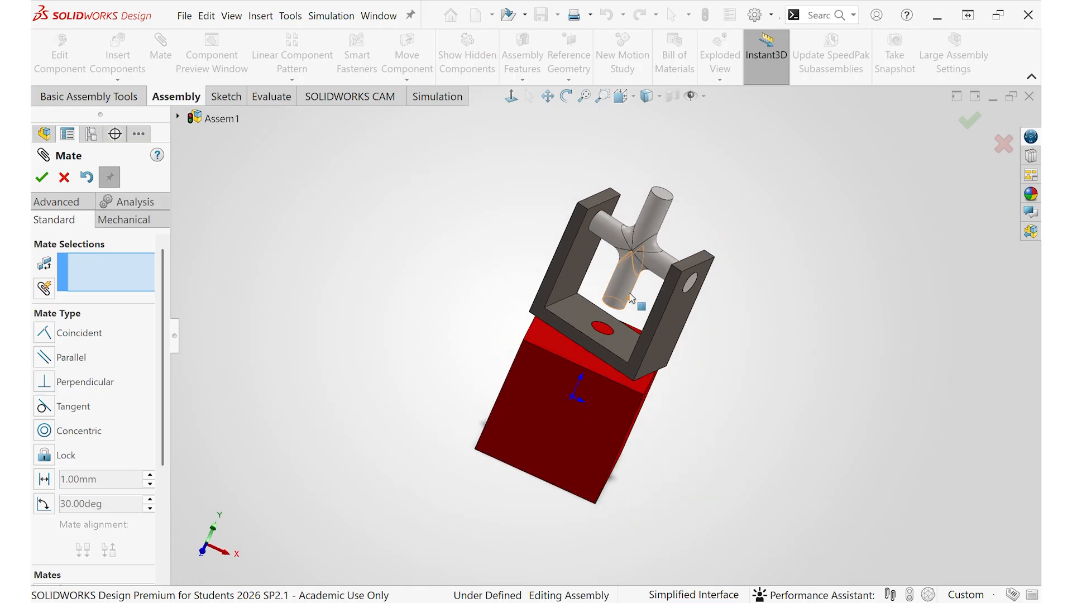
pyautogui.scroll(-5, 629, 299)
pyautogui.moveTo(577, 350); pyautogui.dragTo(575, 391, button='middle')
pyautogui.click(591, 338)
pyautogui.click(586, 368)
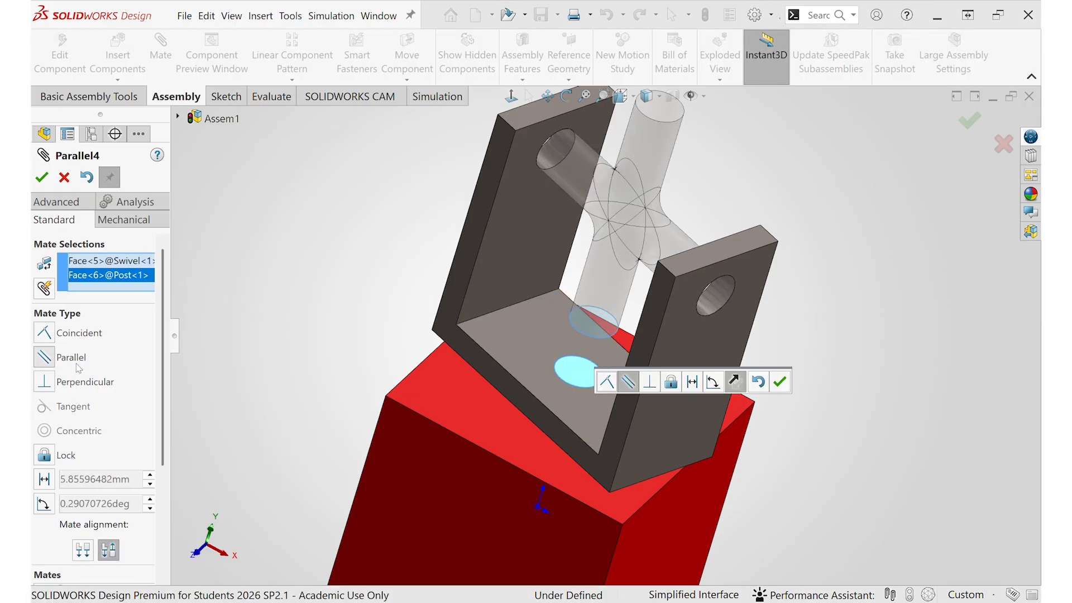
pyautogui.click(780, 386)
pyautogui.moveTo(744, 314); pyautogui.dragTo(708, 331, button='middle')
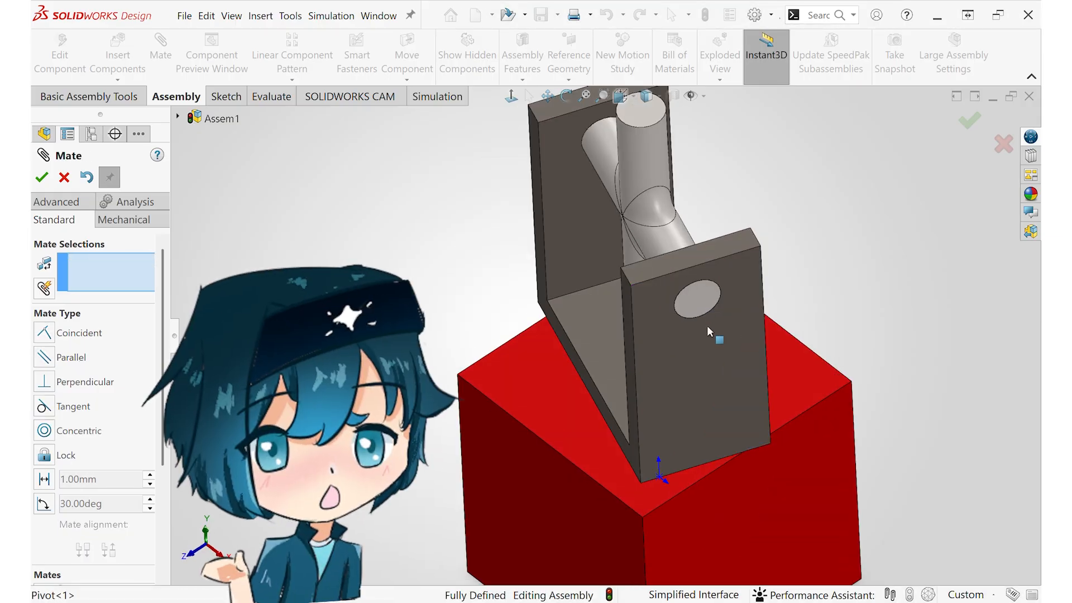
pyautogui.hotkey('ctrl', '7')
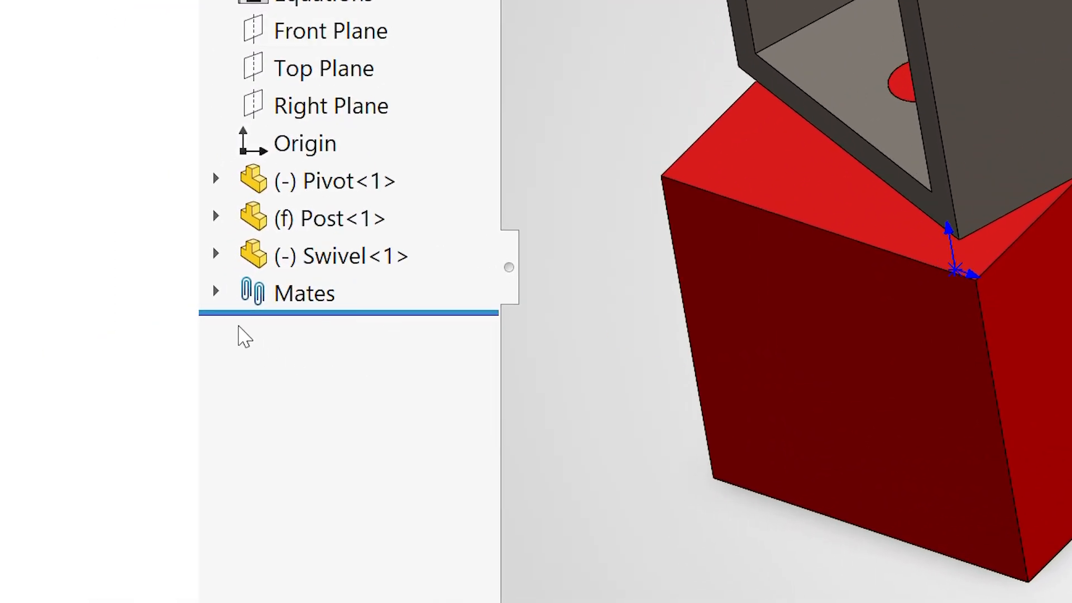
# - List the assembly's mates and open the options of the Swivel's angle mate
pyautogui.click(216, 292)
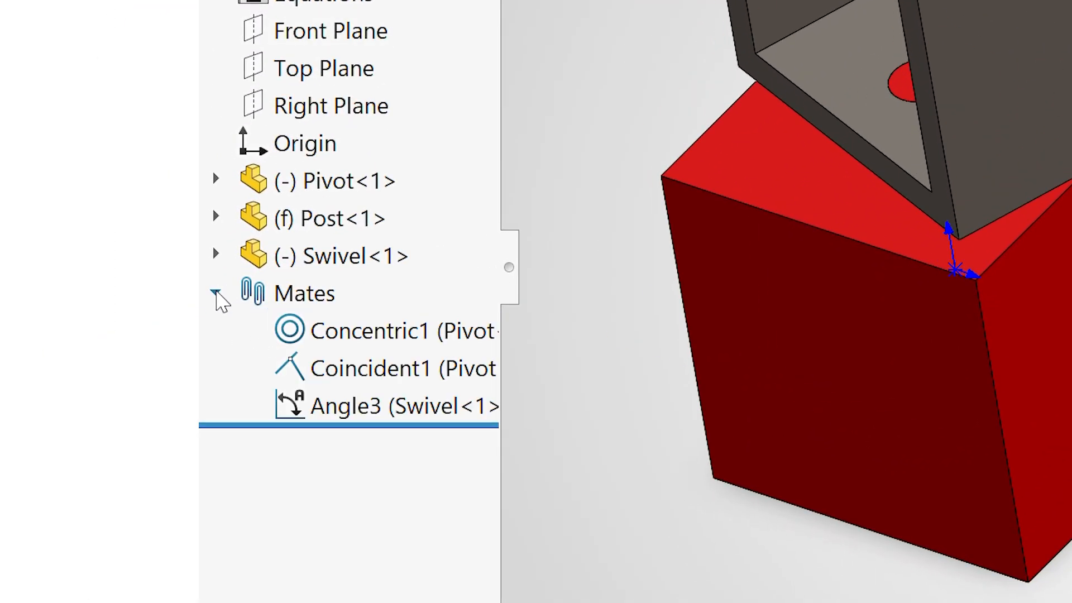
pyautogui.rightClick(395, 407)
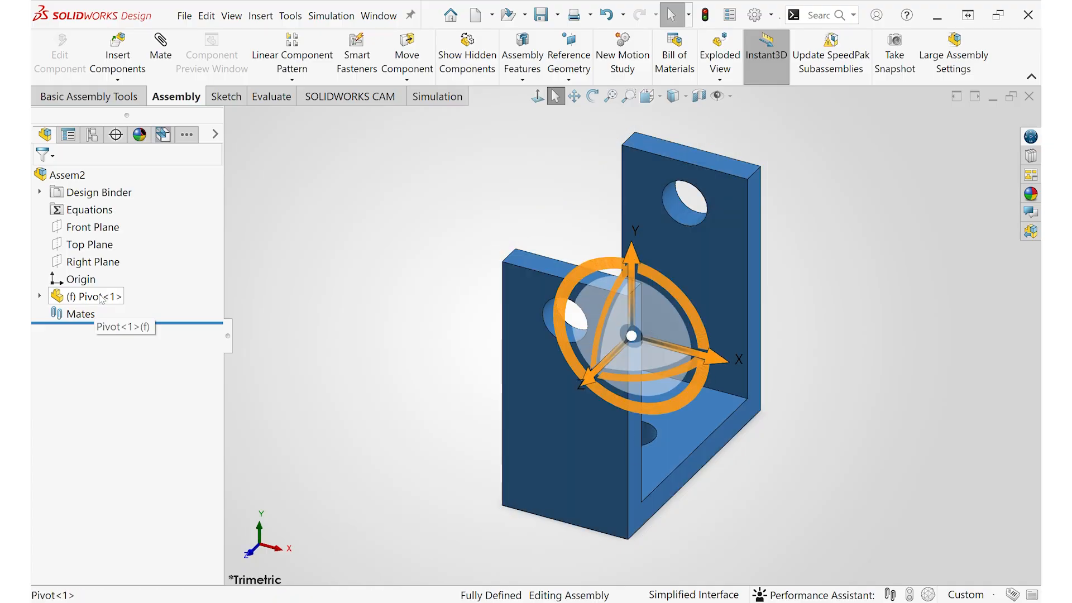
# - Change the fixed Pivot component in Assem2 to Float
pyautogui.rightClick(99, 298)
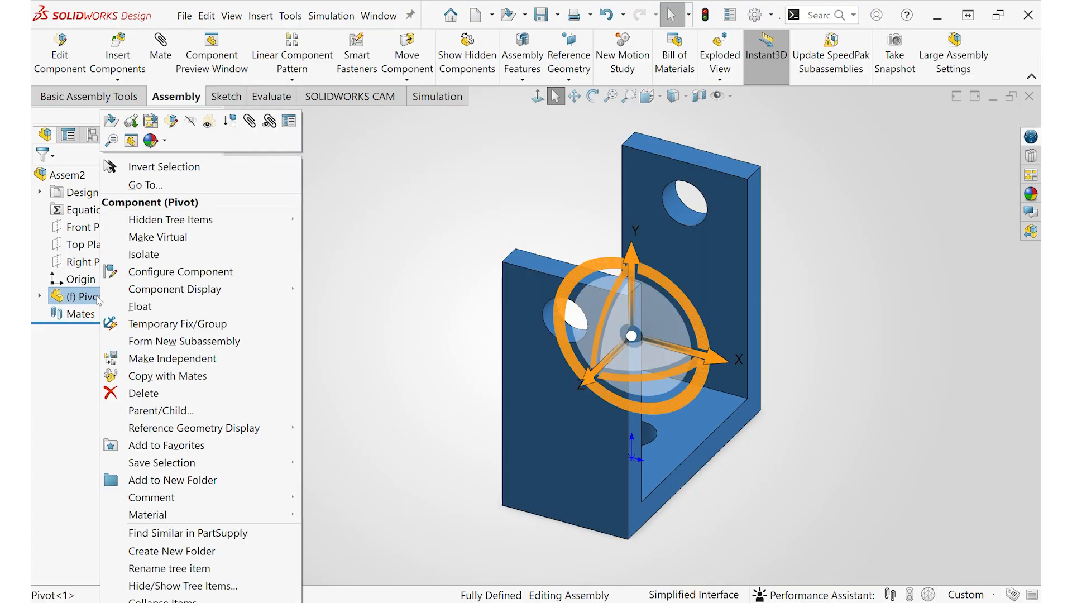
pyautogui.click(186, 308)
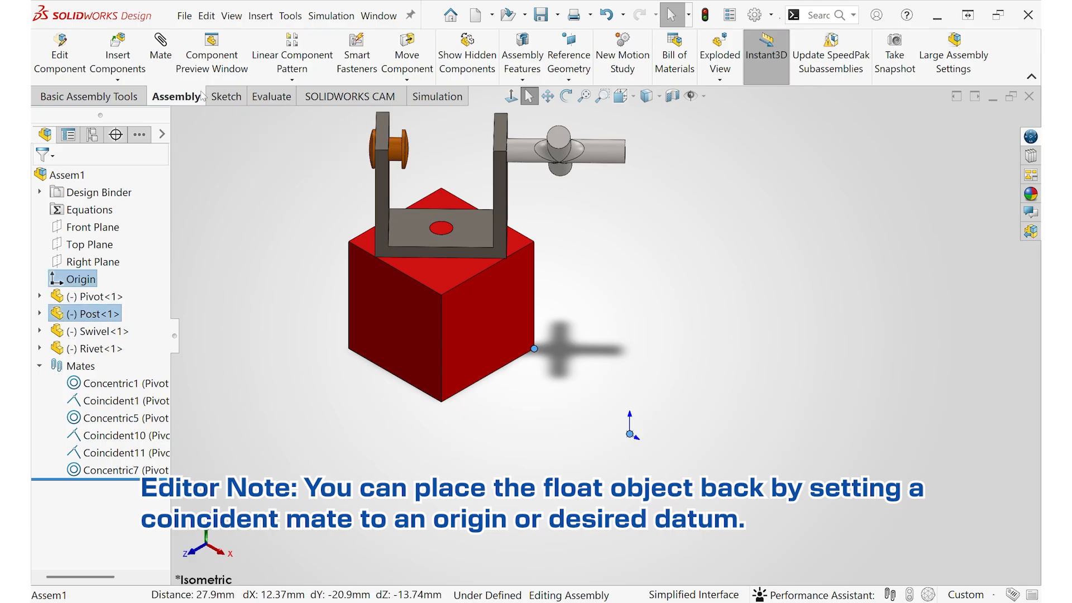
# - Add a coincident mate between the Post's corner point and the assembly origin in Assem1
pyautogui.rightClick(629, 433)
pyautogui.click(666, 401)
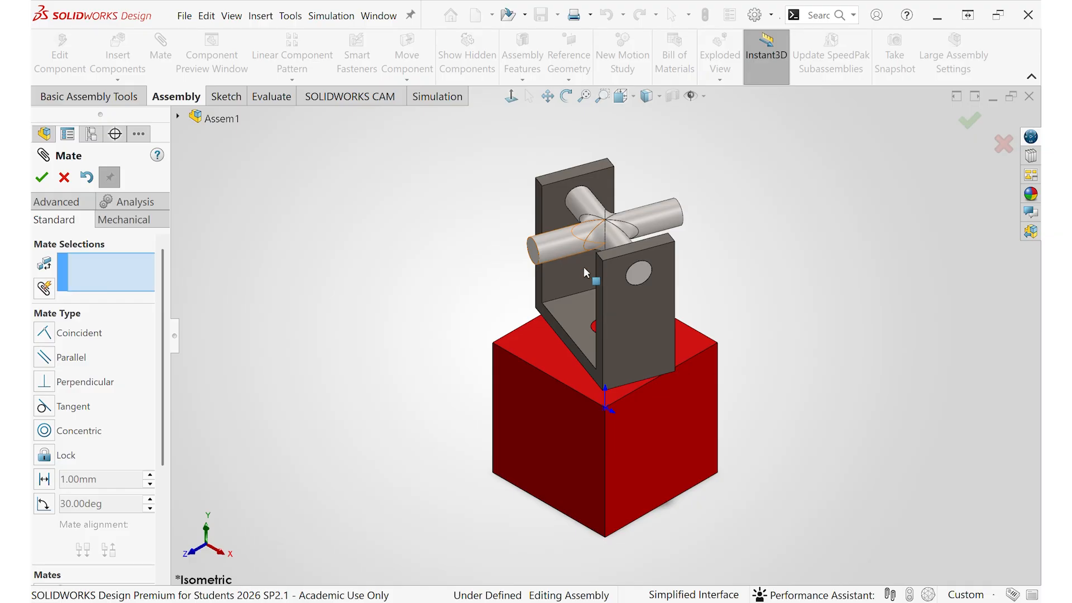
# - Rotate the Swivel within the Pivot until its free arms stand upright above the Post
pyautogui.moveTo(586, 268)
pyautogui.mouseDown()
pyautogui.moveTo(642, 235)
pyautogui.moveTo(653, 208)
pyautogui.moveTo(659, 240)
pyautogui.moveTo(761, 242)
pyautogui.moveTo(632, 208)
pyautogui.moveTo(638, 216)
pyautogui.mouseUp()
pyautogui.moveTo(638, 219); pyautogui.dragTo(700, 241, button='middle')
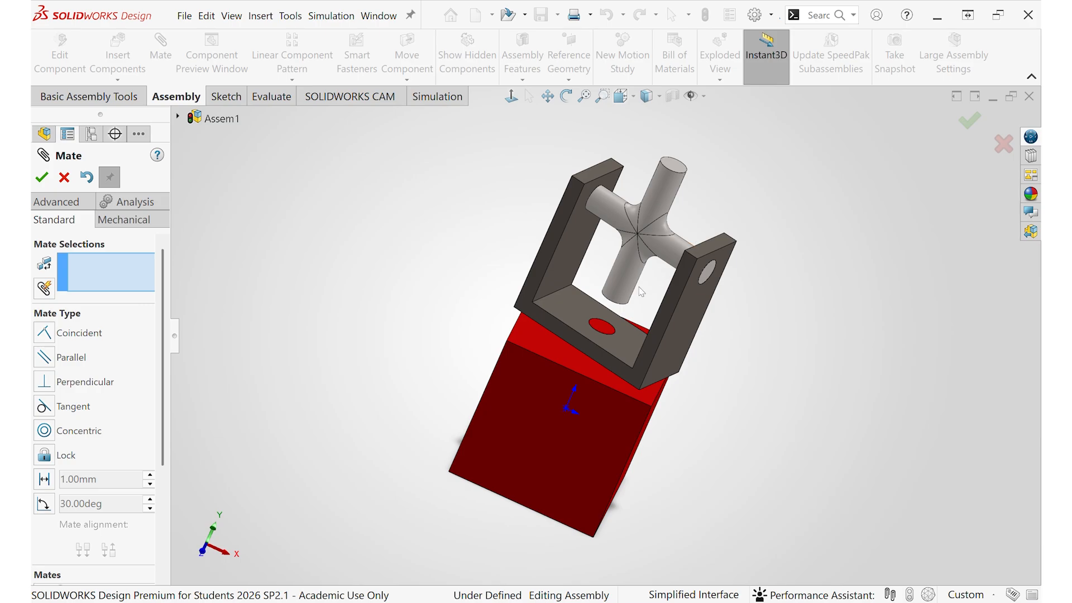
pyautogui.scroll(1, 637, 296)
pyautogui.scroll(-3, 636, 297)
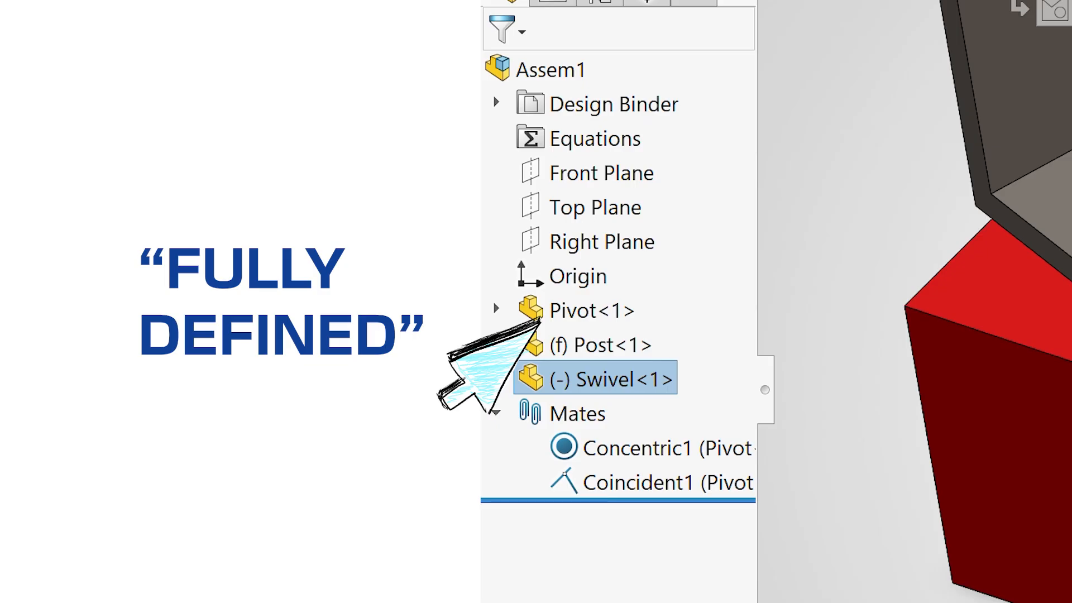